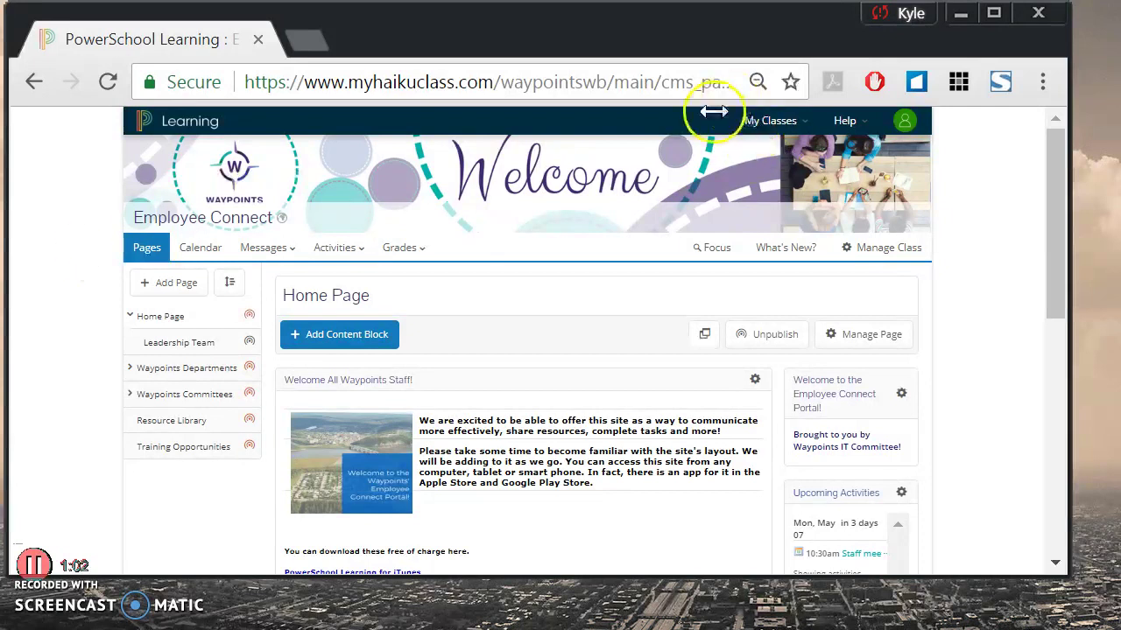
- Look over the Employee Connect home page, from the welcome banner and page list to the staff welcome message and app download links
scroll(707, 141, down, 1)
scroll(707, 149, down, 1)
scroll(708, 145, up, 2)
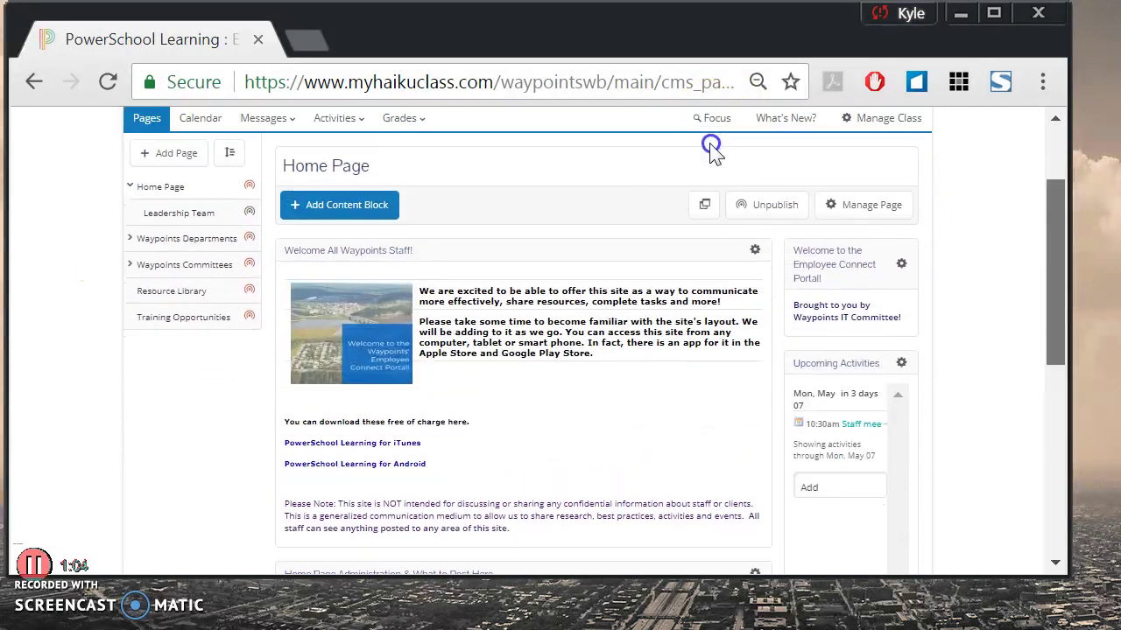
scroll(707, 140, down, 1)
scroll(707, 122, up, 1)
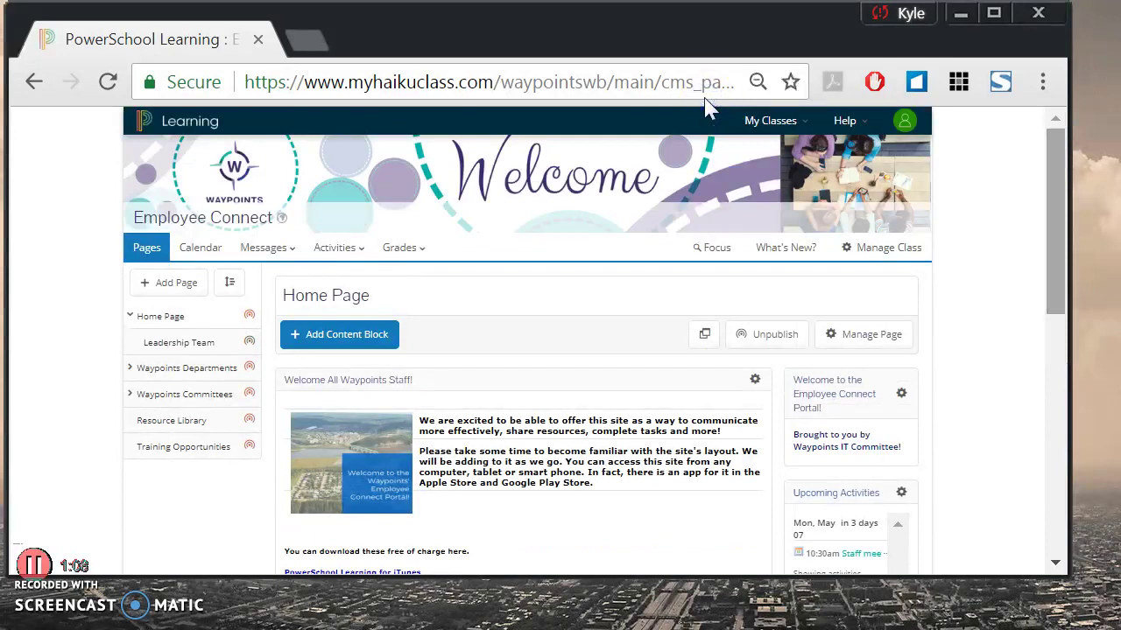
scroll(707, 118, down, 1)
scroll(708, 127, down, 1)
scroll(708, 131, up, 2)
scroll(707, 109, down, 1)
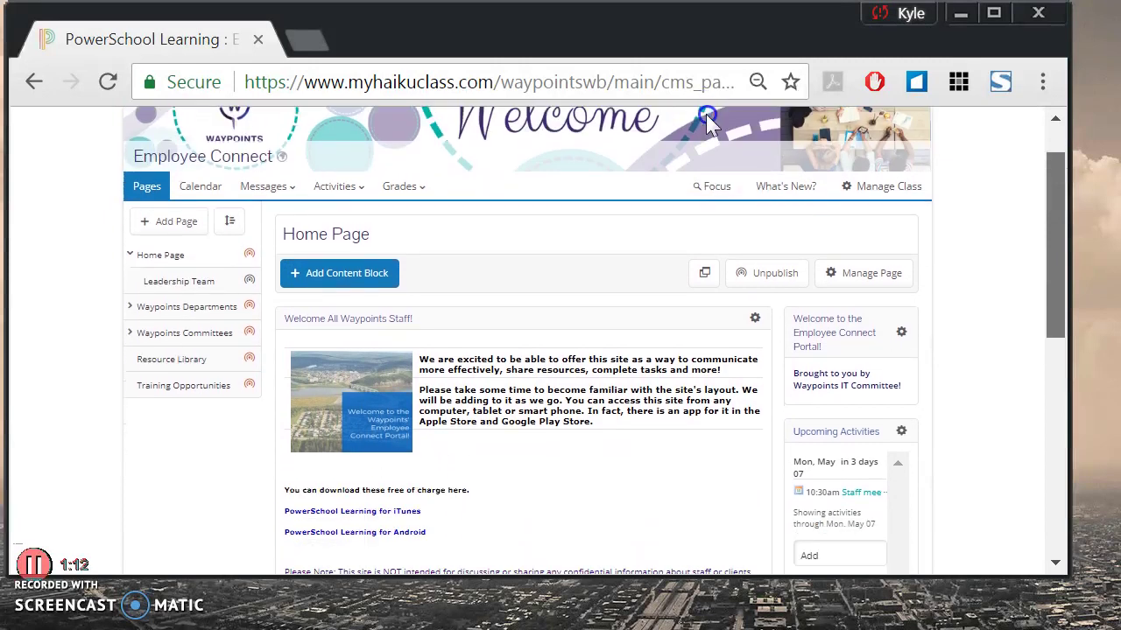
scroll(696, 145, up, 1)
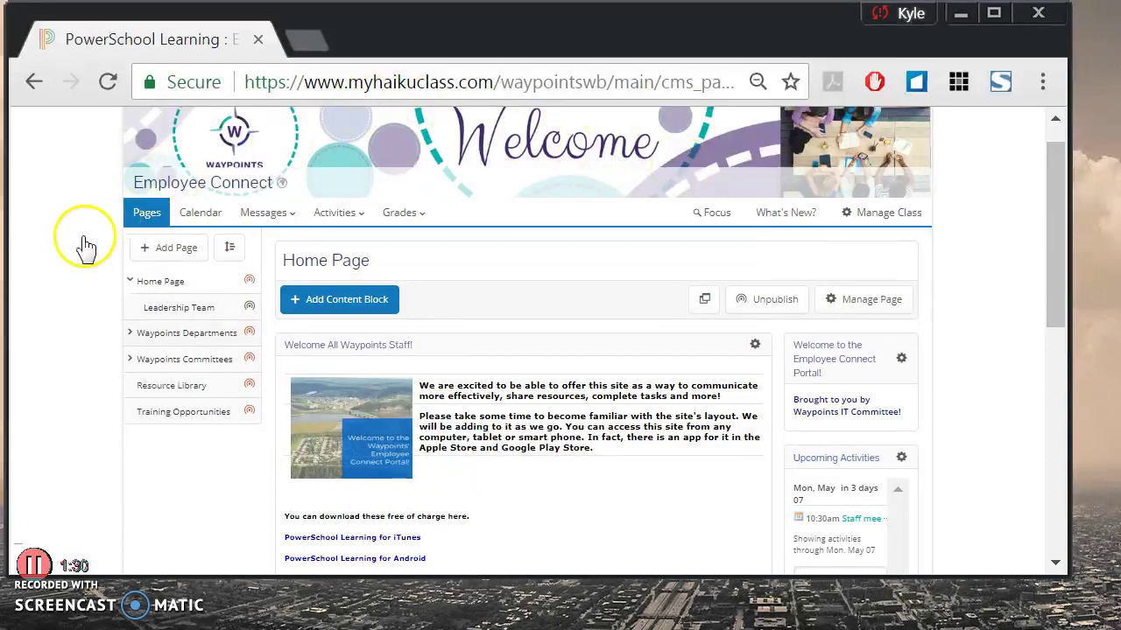
- Expand Waypoints Departments in the page list, open the Outreach page and review its What to Post guidelines
click(130, 333)
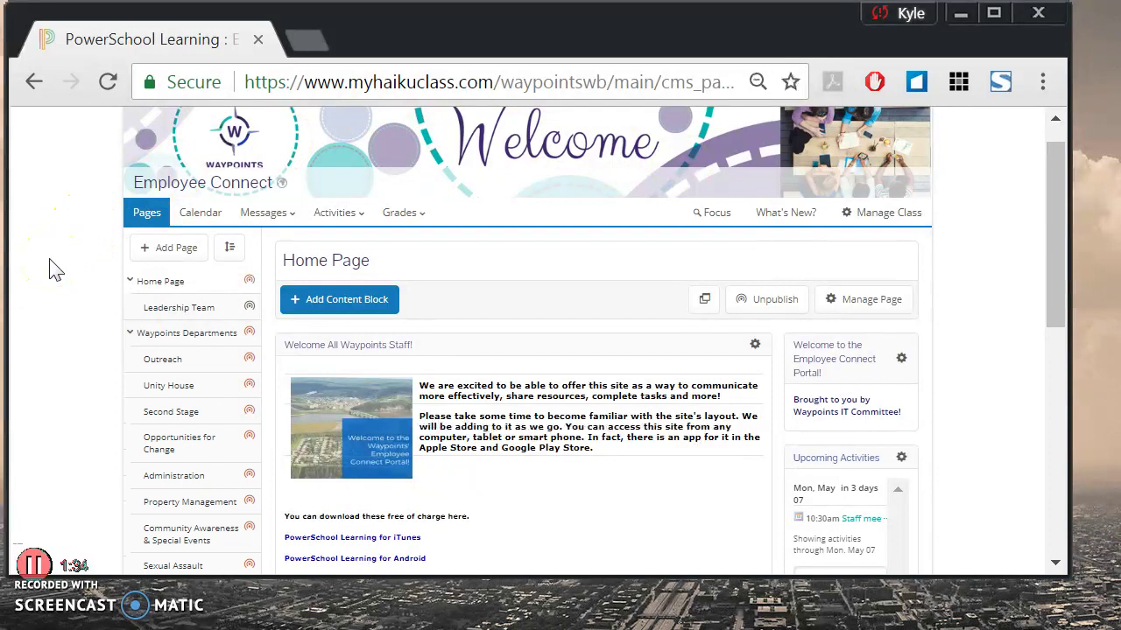
scroll(53, 270, down, 2)
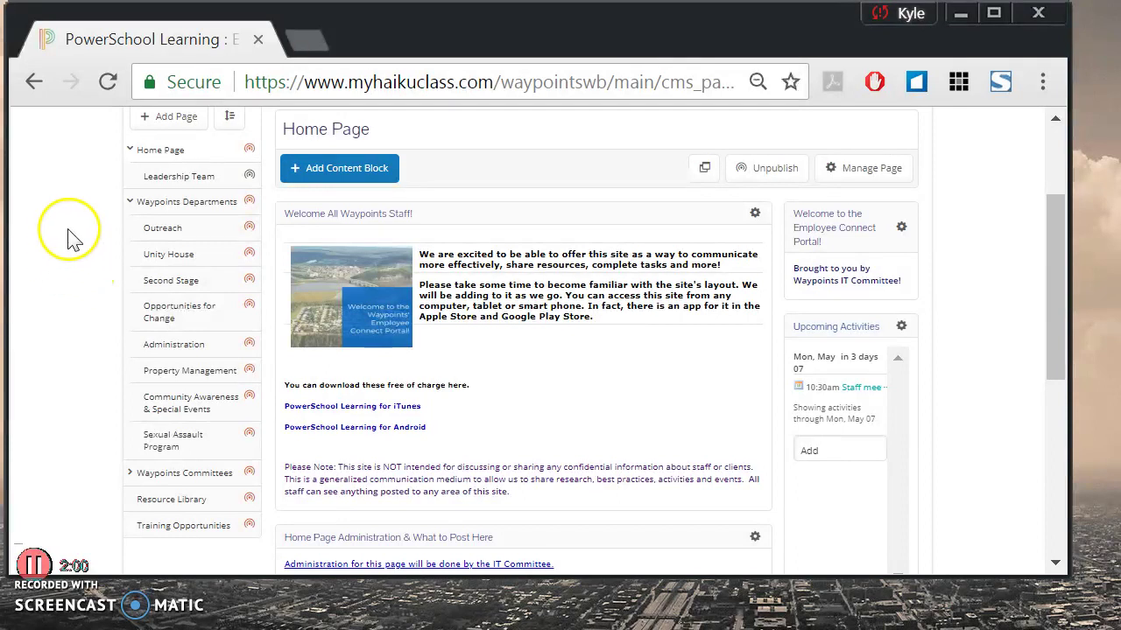
click(114, 166)
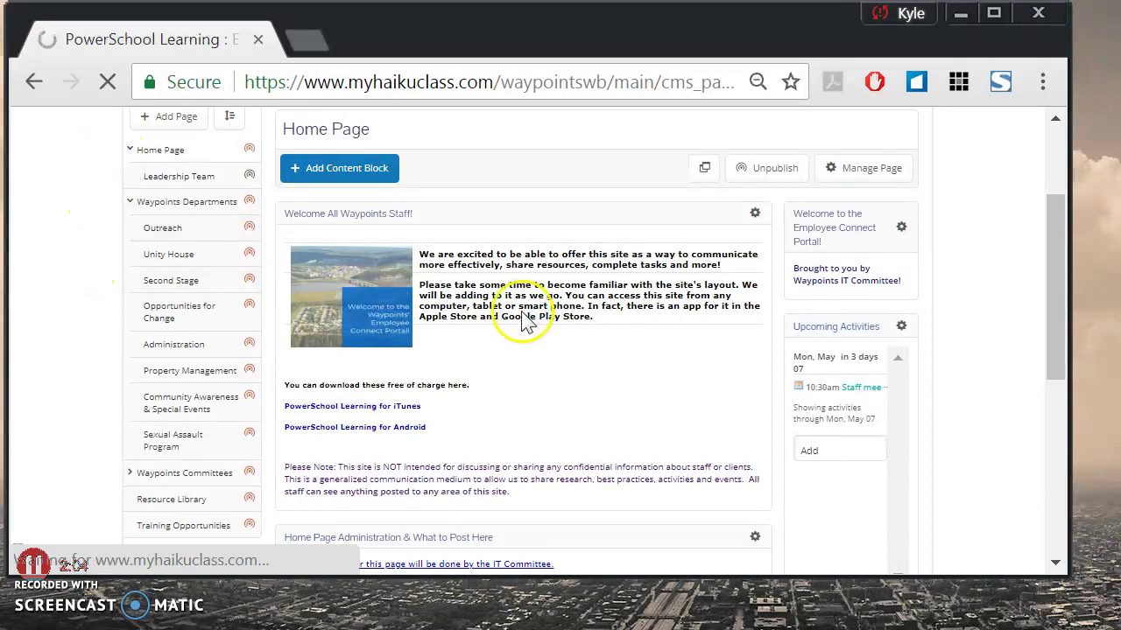
scroll(443, 309, down, 2)
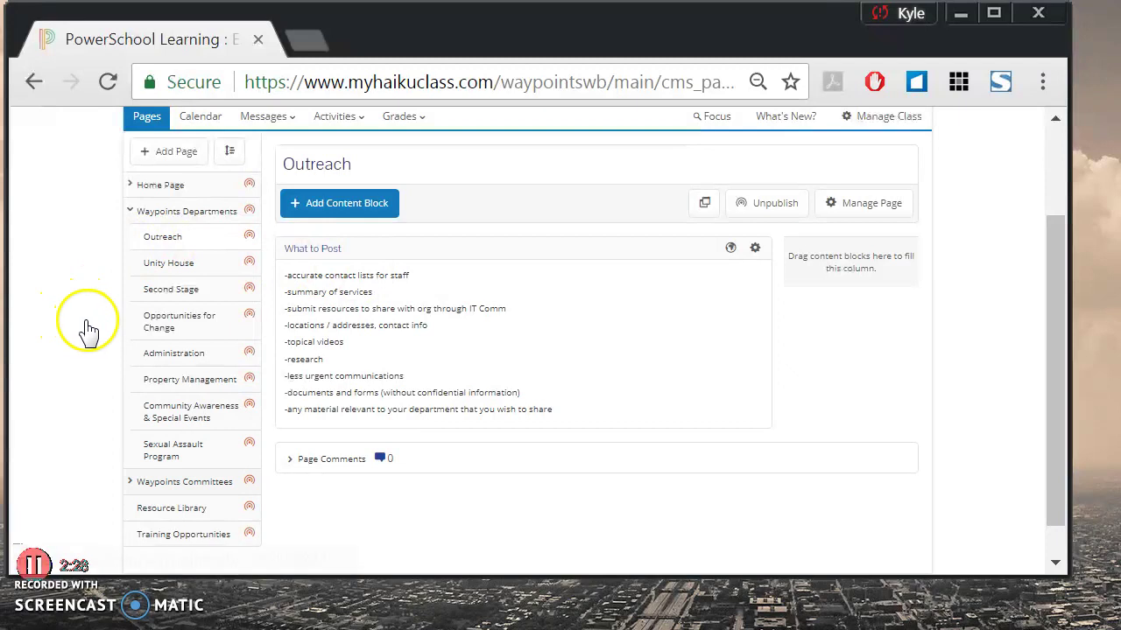
- Expand Waypoints Committees, open the Occupational Health & Safety page and review its posting guidelines and Risk Assessment video
click(129, 482)
scroll(26, 243, down, 3)
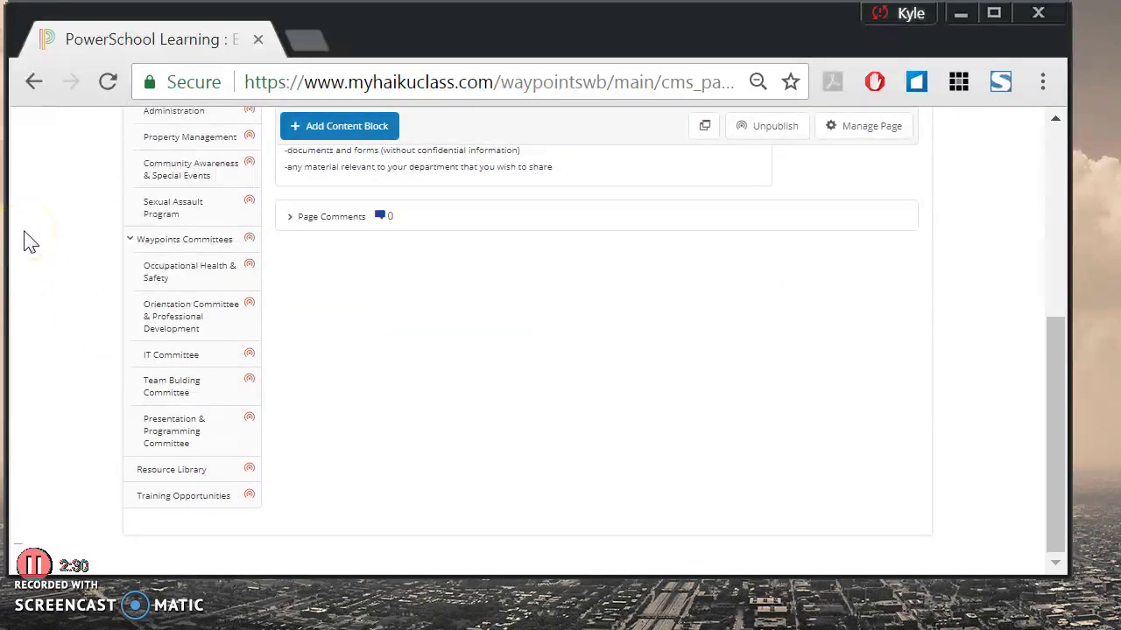
click(131, 186)
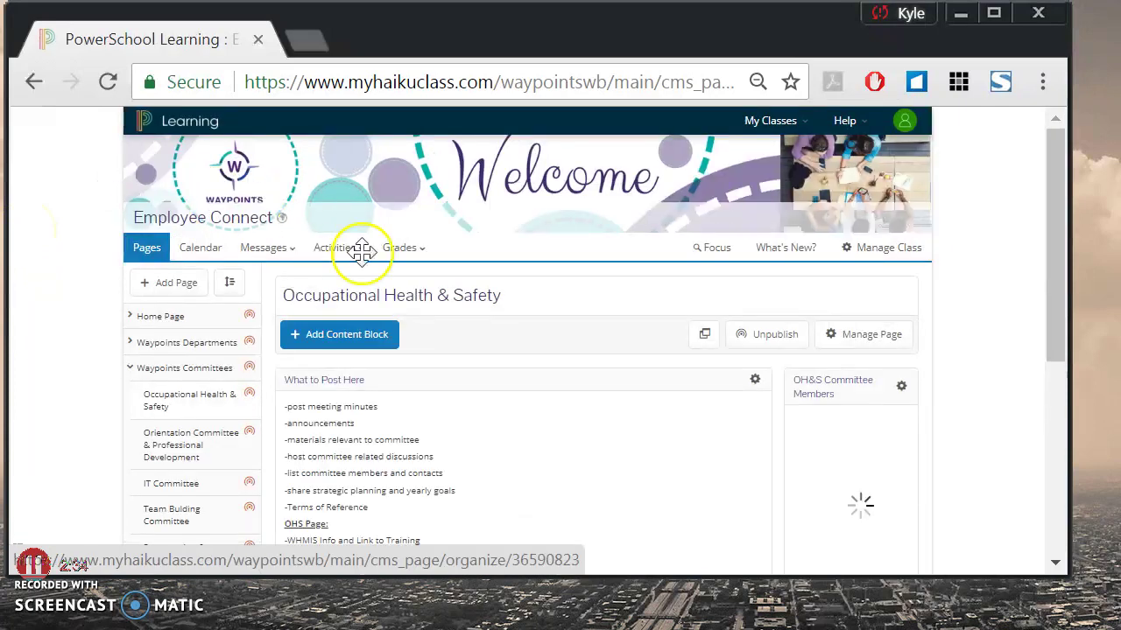
scroll(362, 250, down, 2)
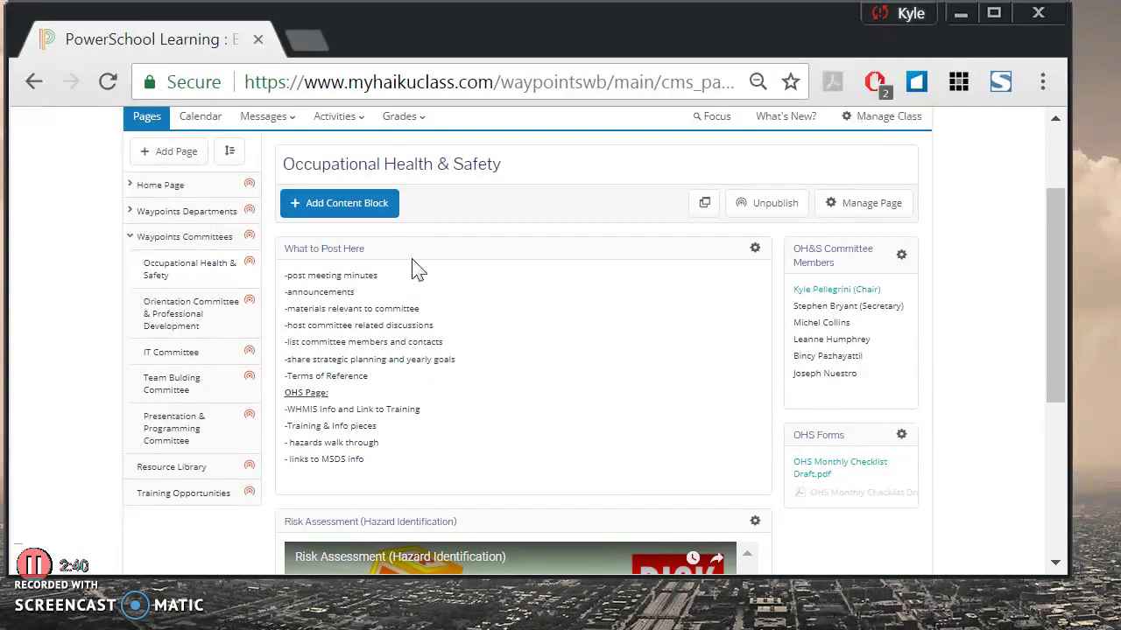
scroll(418, 269, down, 4)
click(284, 308)
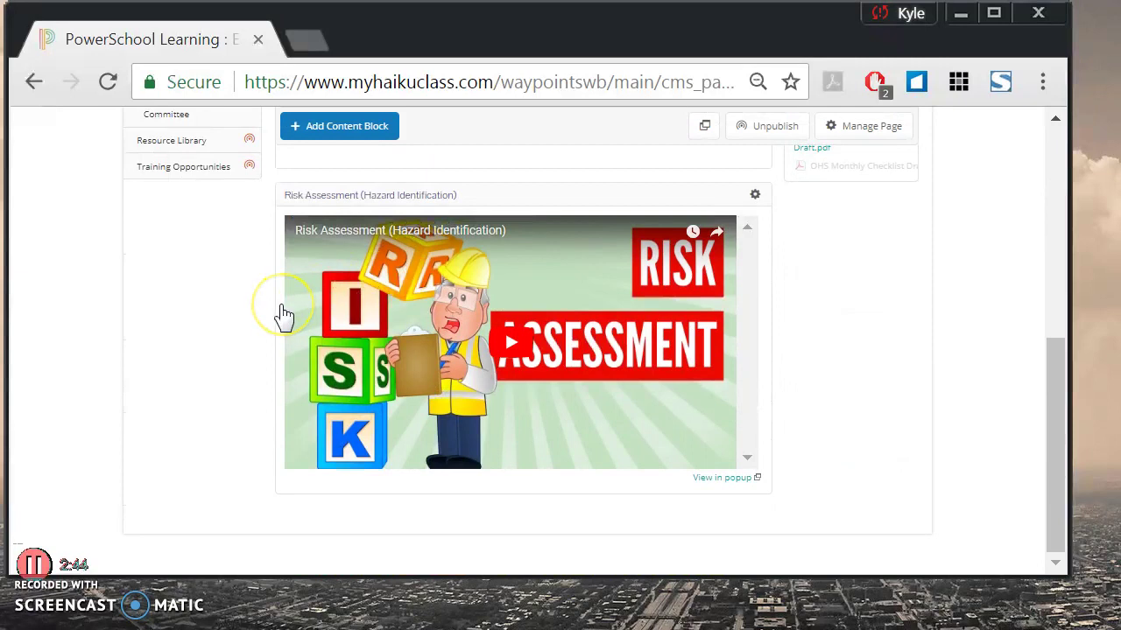
scroll(313, 275, up, 3)
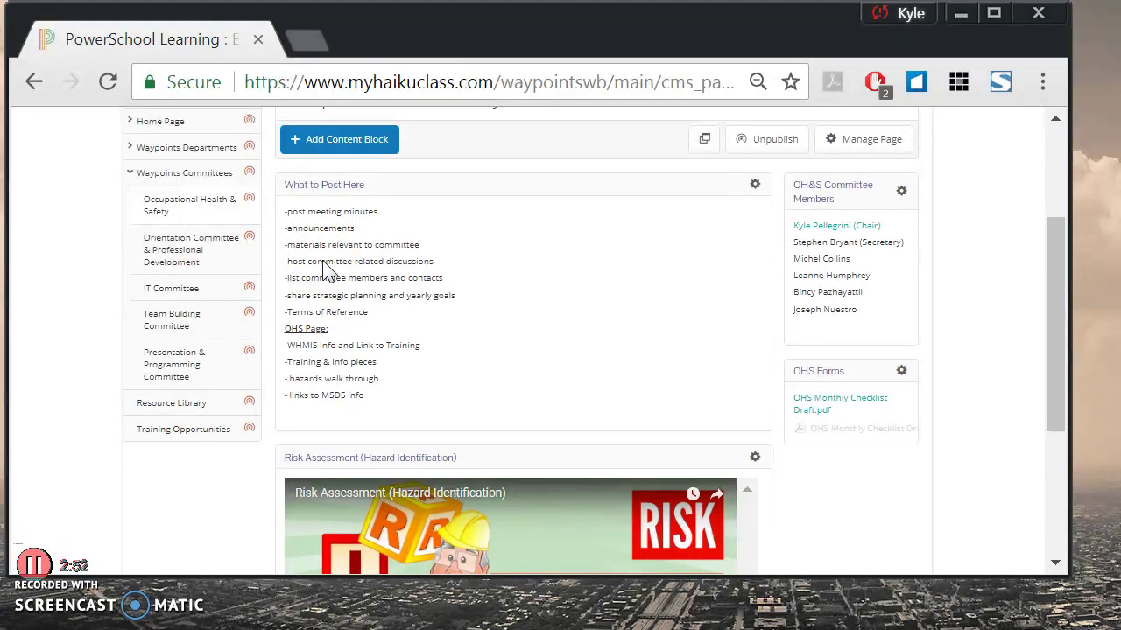
- Open the Resource Library page and view its posting notes and content creation software links
click(48, 160)
scroll(67, 252, up, 3)
scroll(67, 251, down, 3)
click(127, 284)
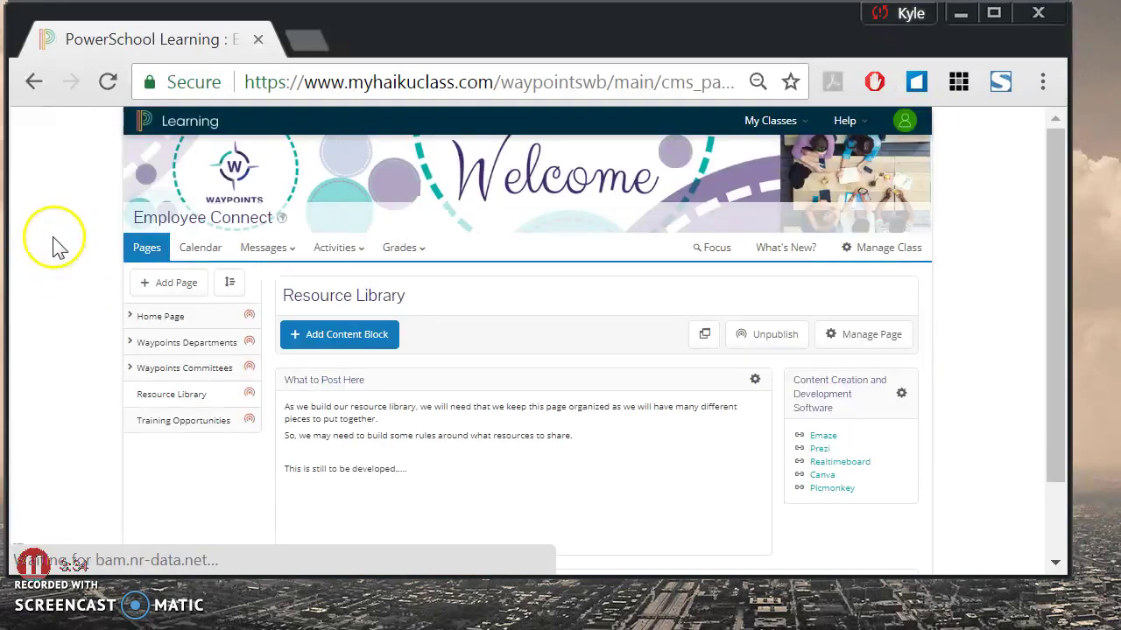
scroll(55, 245, down, 1)
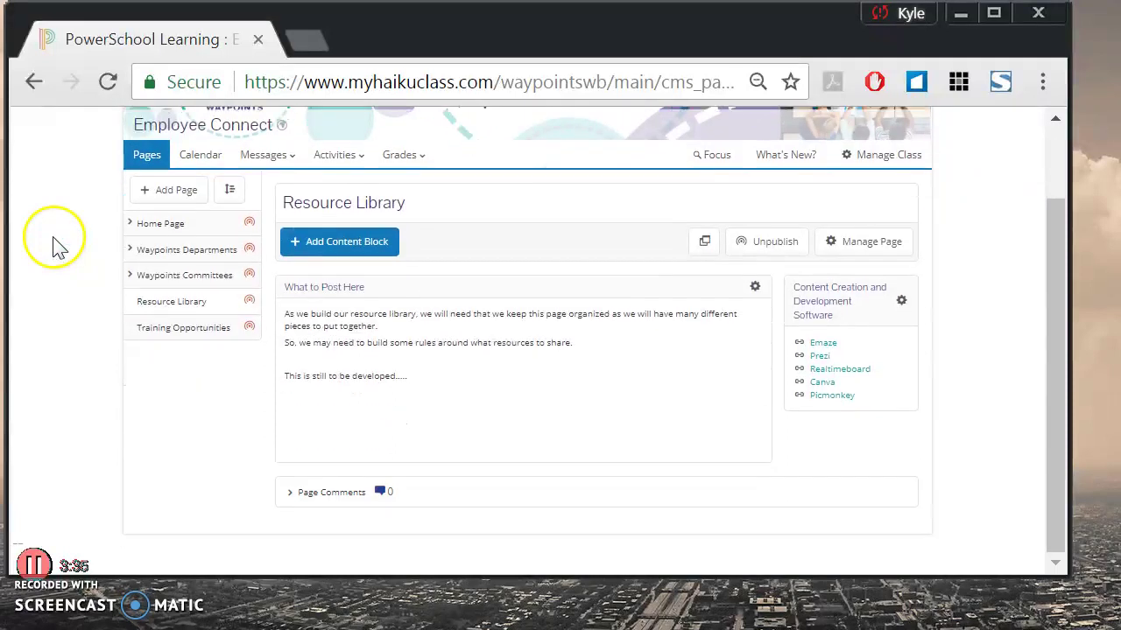
- Open the Training Opportunities page, read through the WHMIS Training instructions and return to the Home Page
click(116, 230)
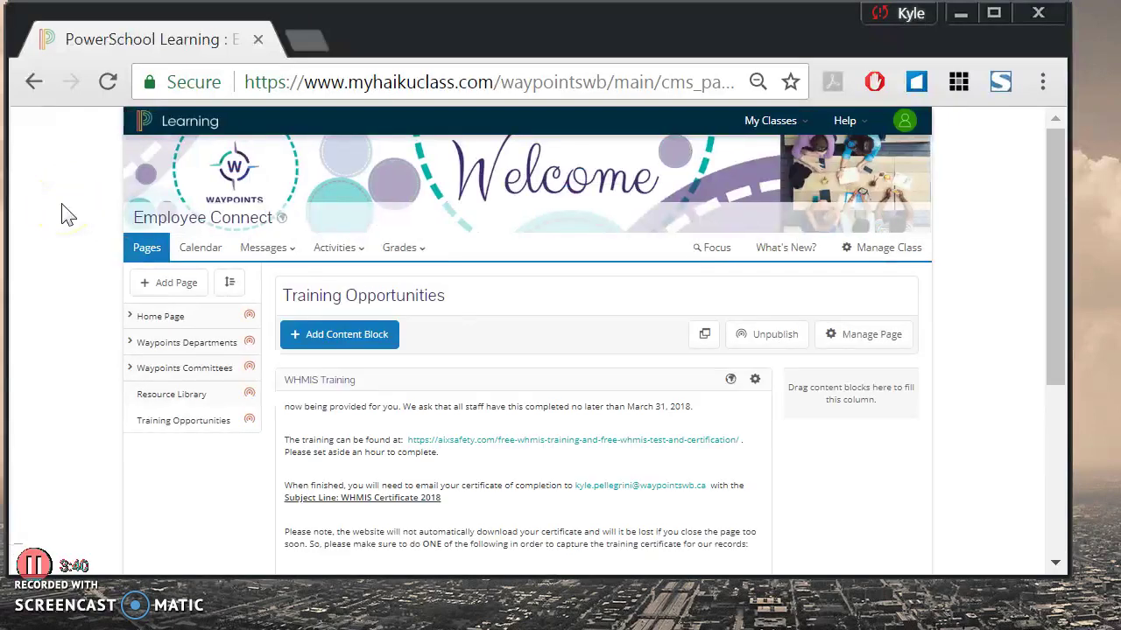
scroll(65, 215, down, 2)
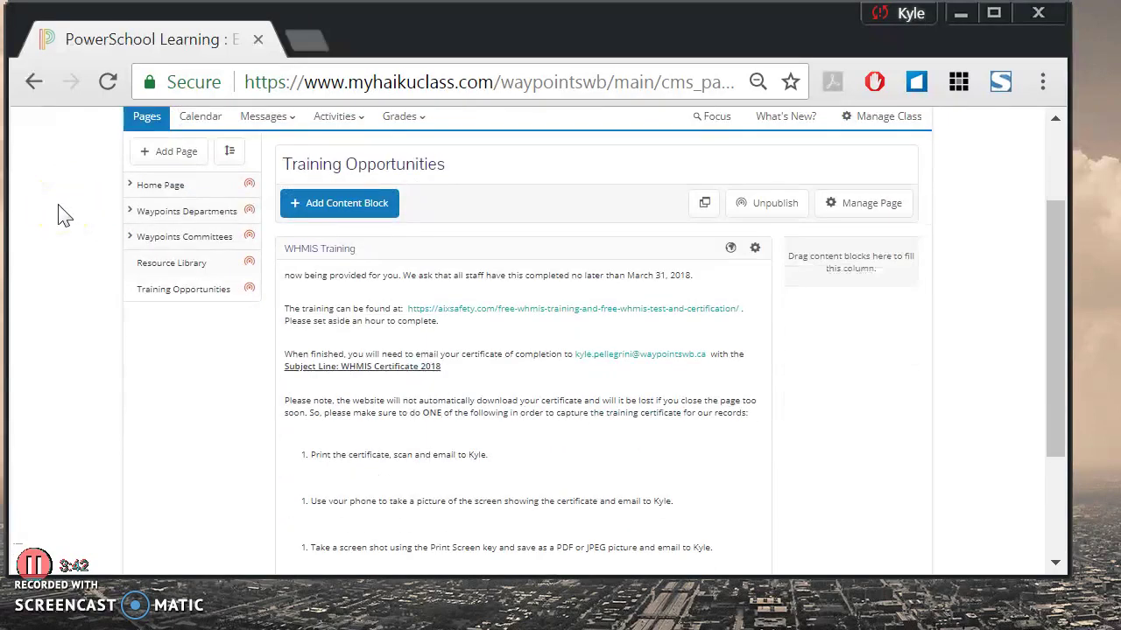
scroll(65, 215, down, 2)
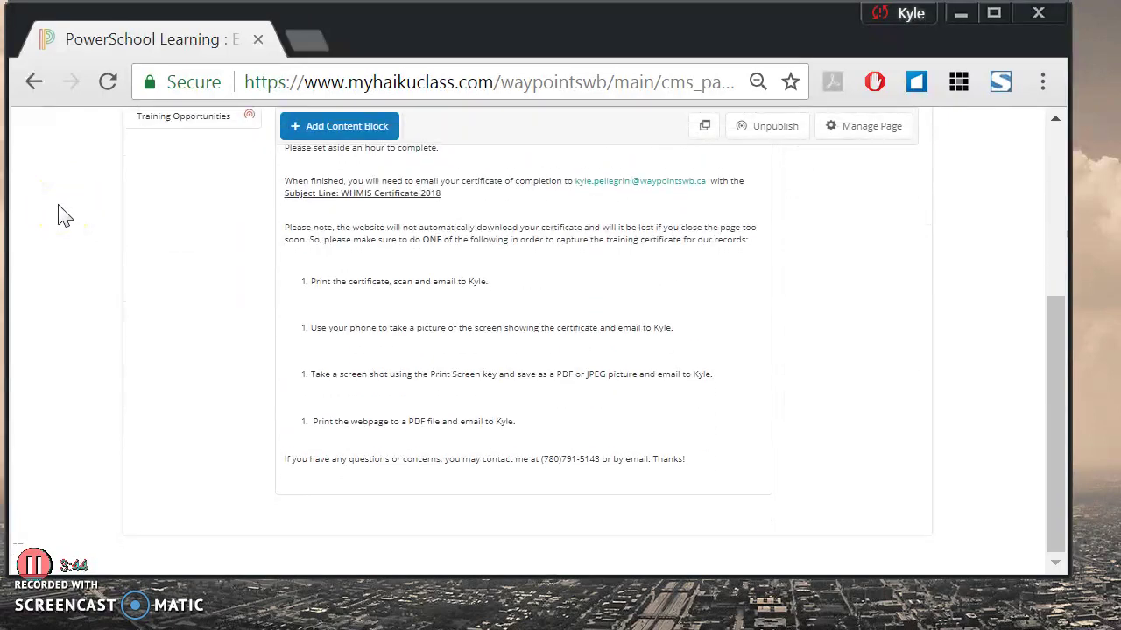
scroll(66, 215, up, 3)
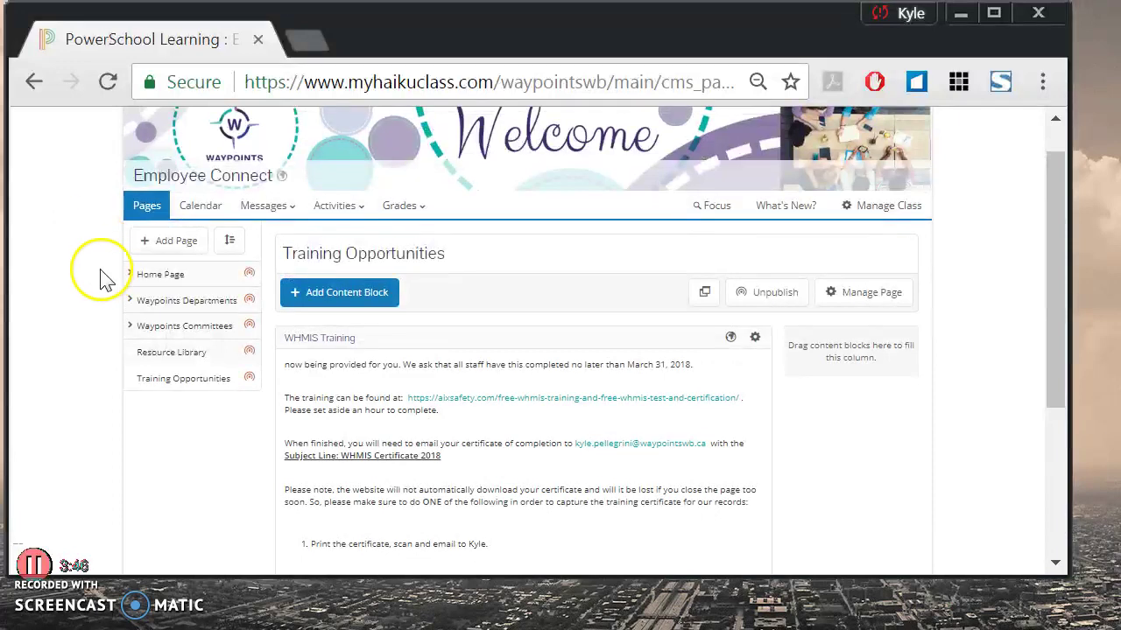
click(116, 185)
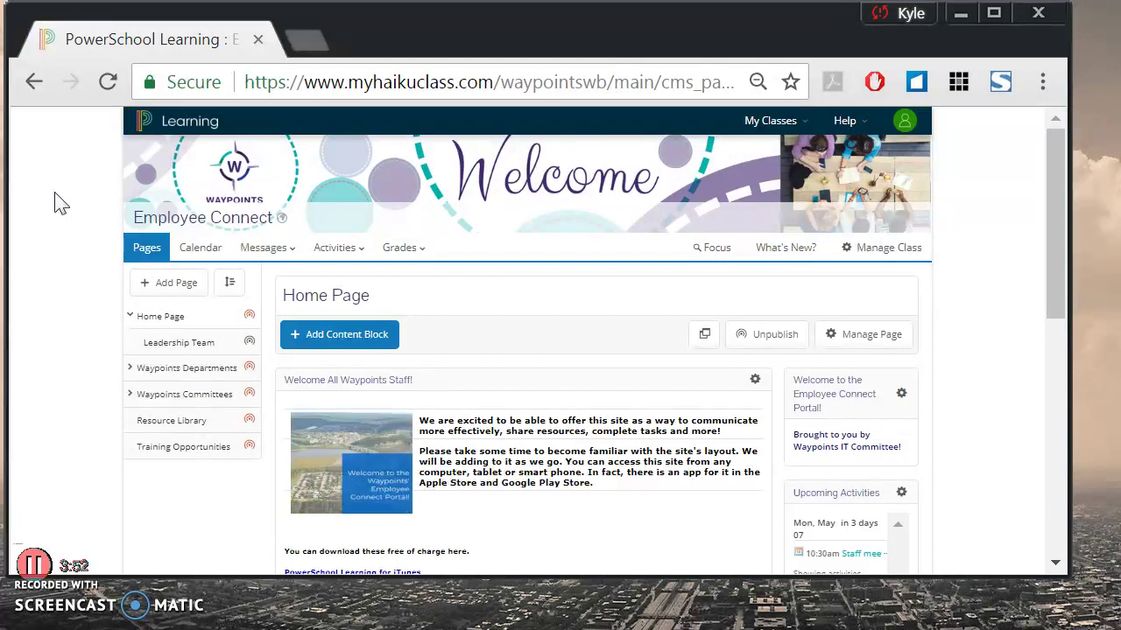
- Switch to the invitation PDF in Adobe Acrobat Reader, highlight the sign-up URL and the invitation code, and return to the Employee Connect site
click(909, 249)
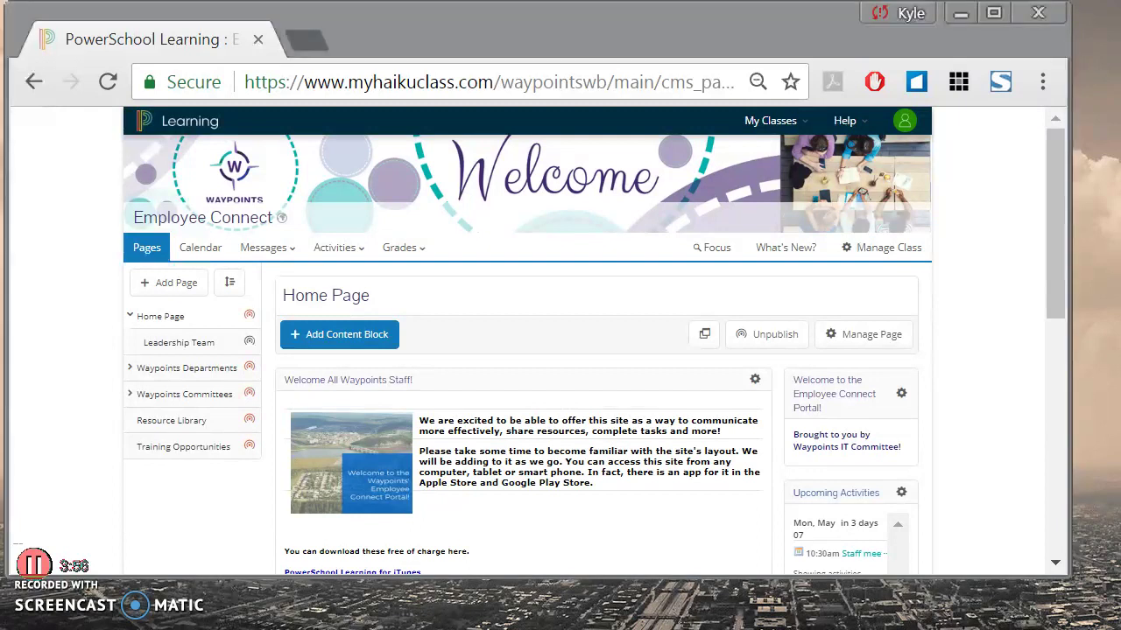
drag(1120, 53, 366, 29)
click(561, 171)
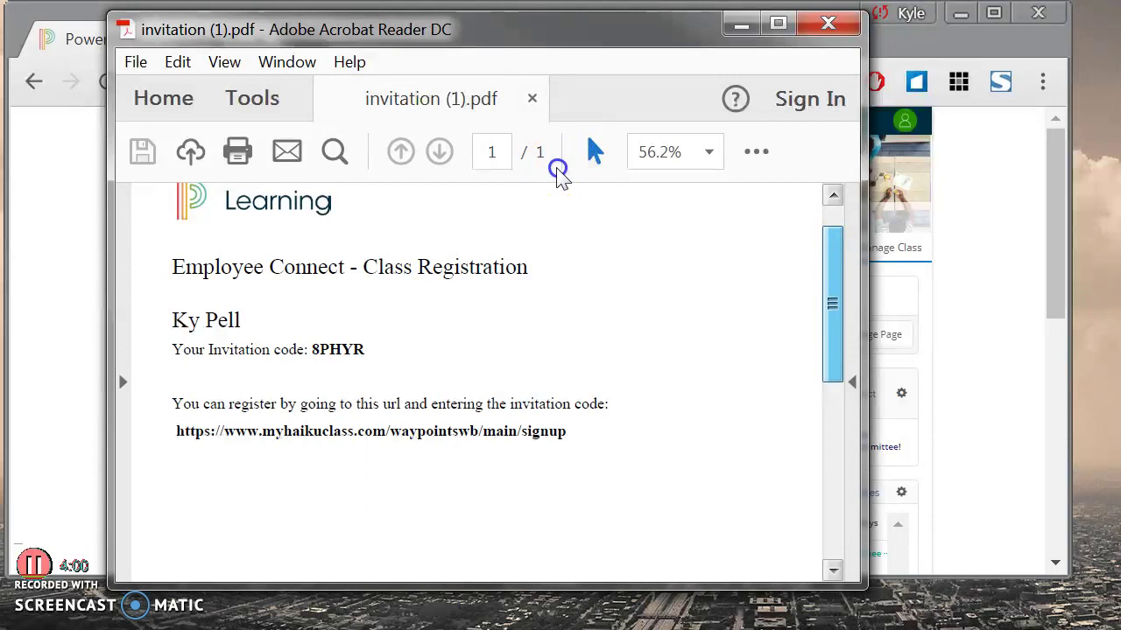
scroll(561, 166, up, 1)
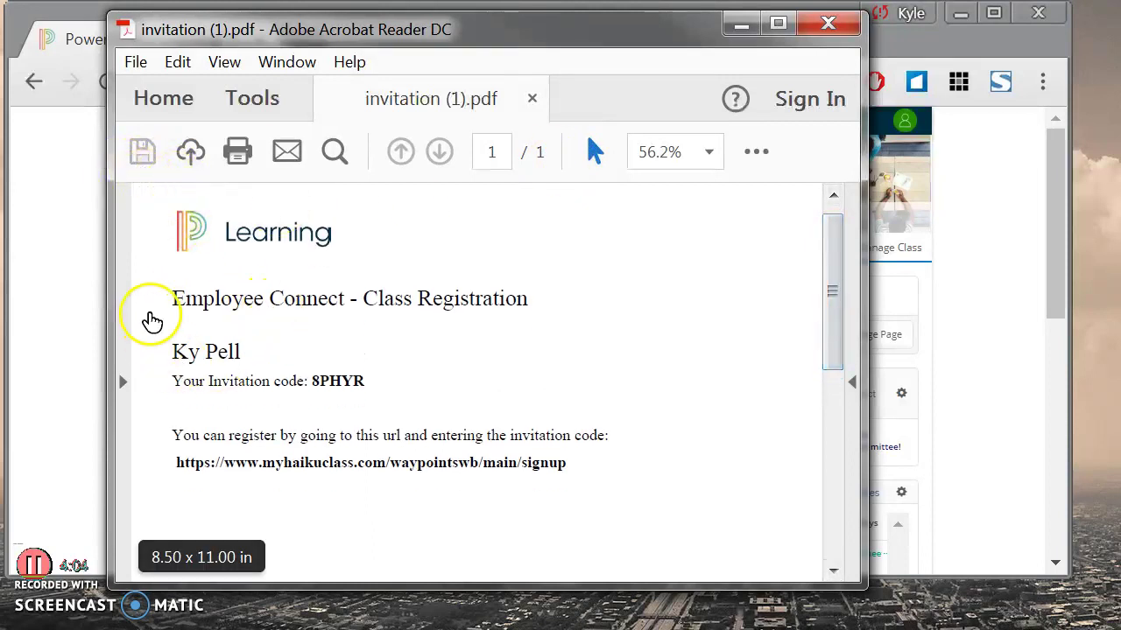
drag(116, 313, 407, 321)
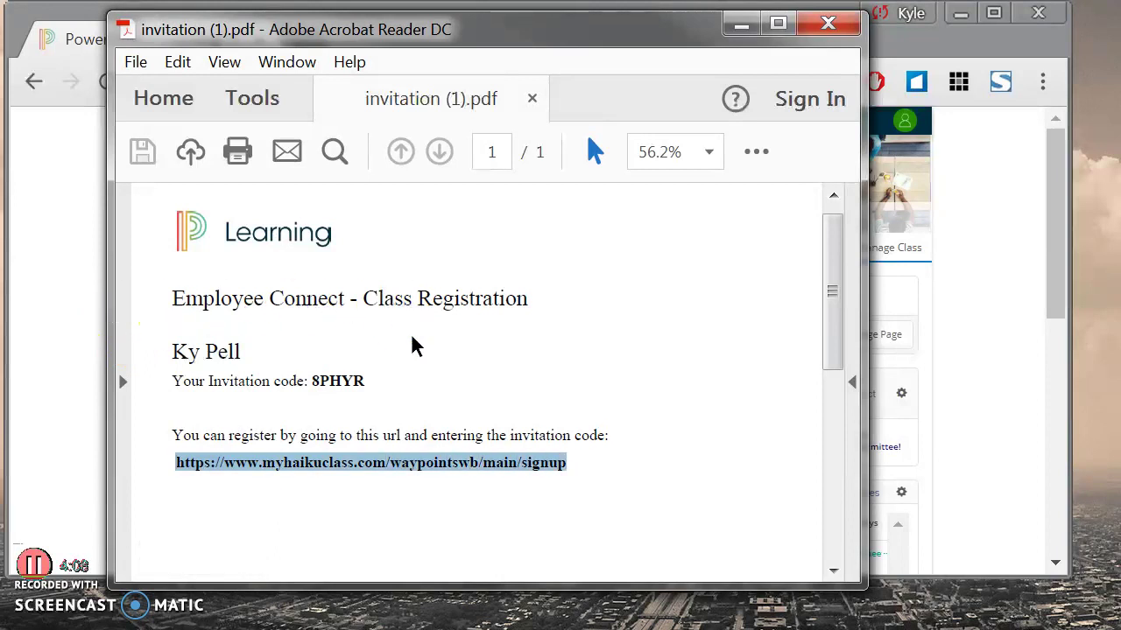
drag(250, 250, 324, 253)
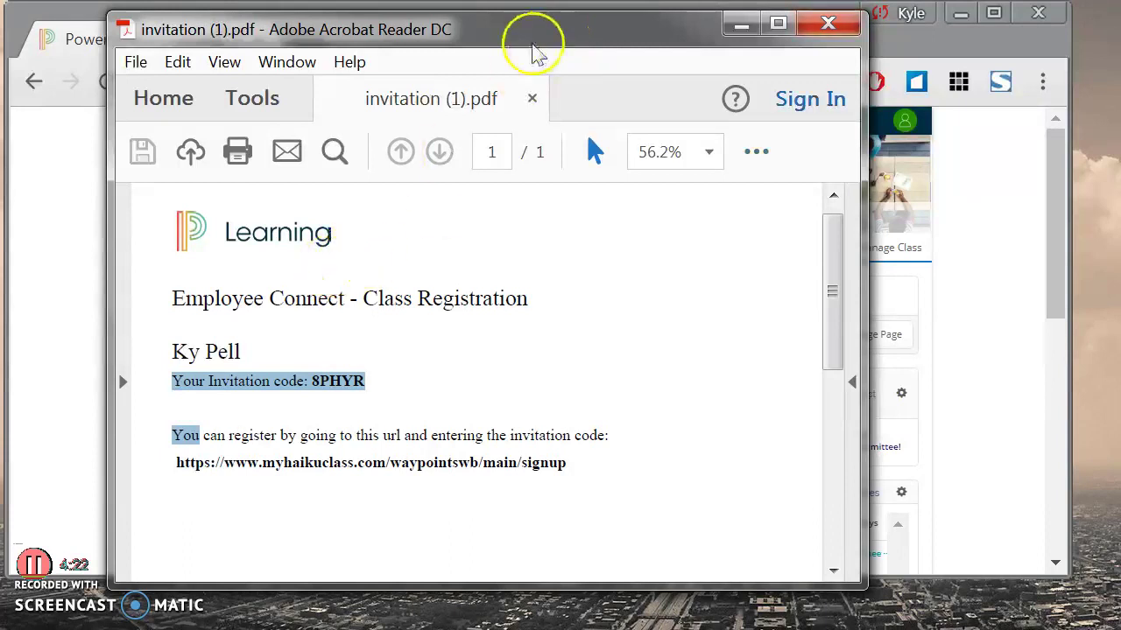
click(549, 21)
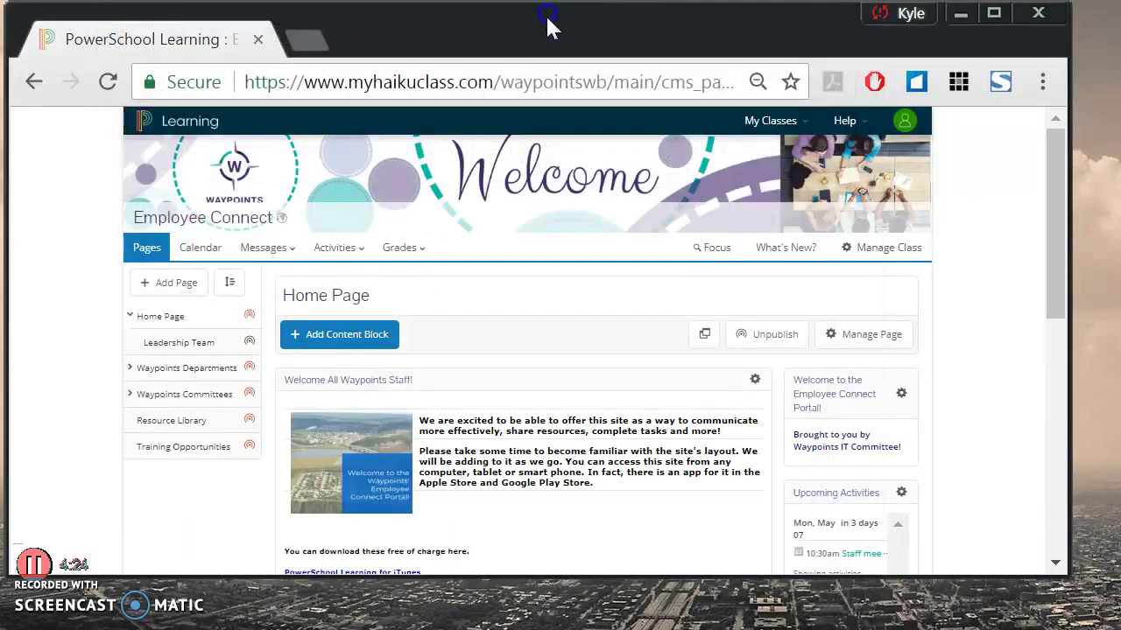